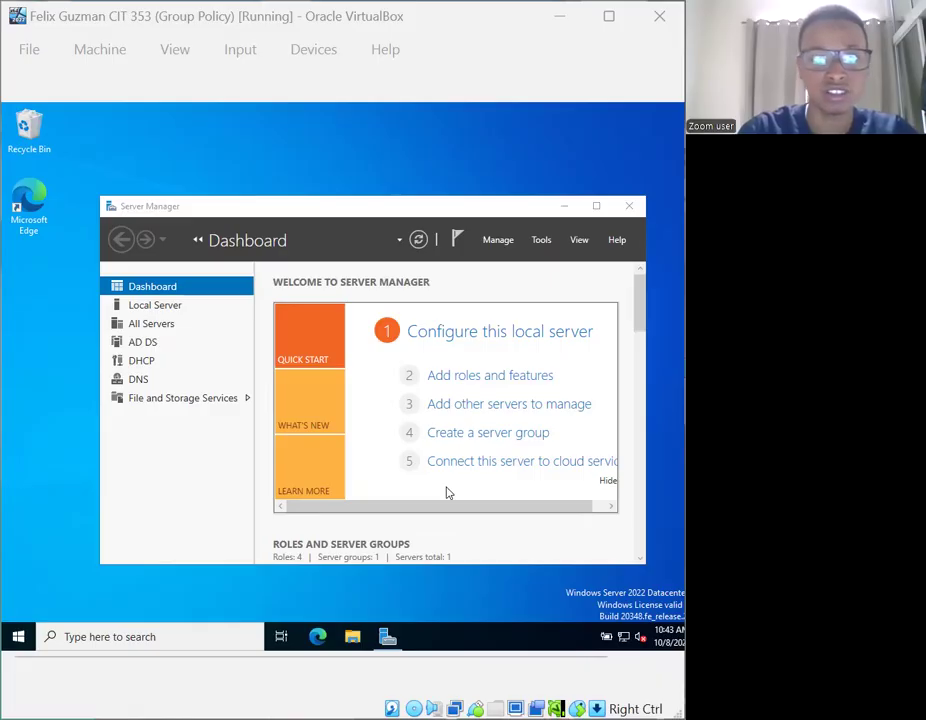
Step: Open the Downloads folder in File Explorer to view the Administrative Templates (.admx) installer
{"action": "key", "text": "super+e"}
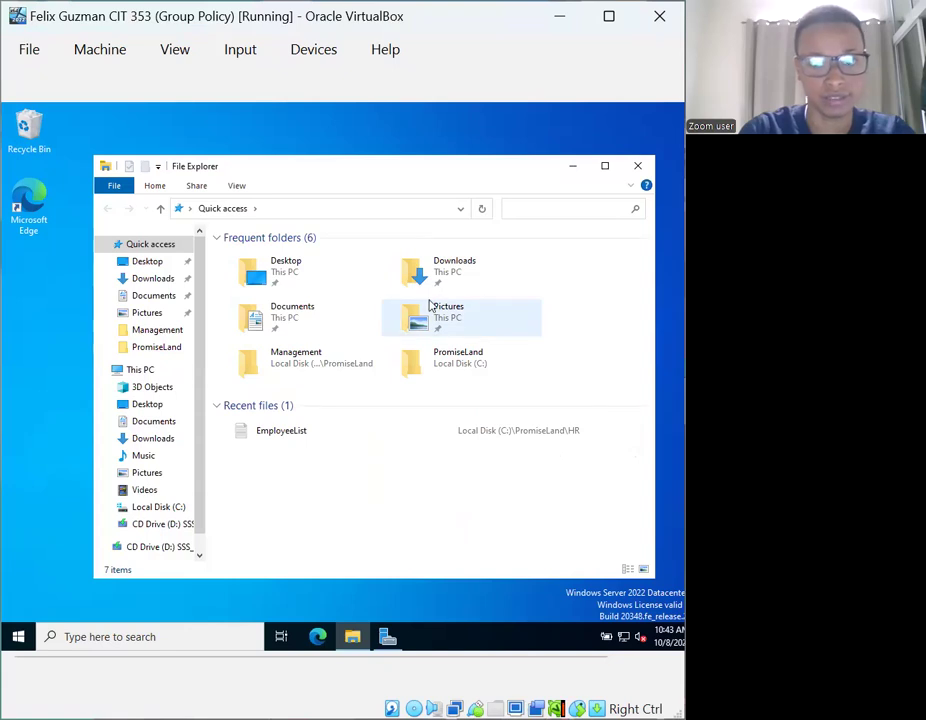
{"action": "left_click", "coordinate": [472, 266]}
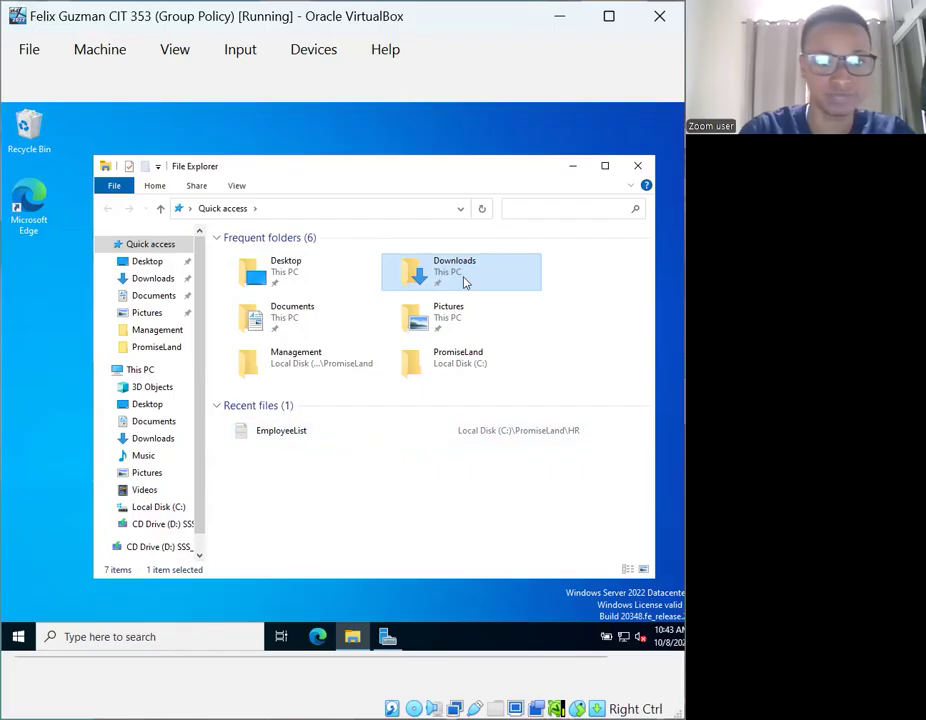
{"action": "double_click", "coordinate": [463, 283]}
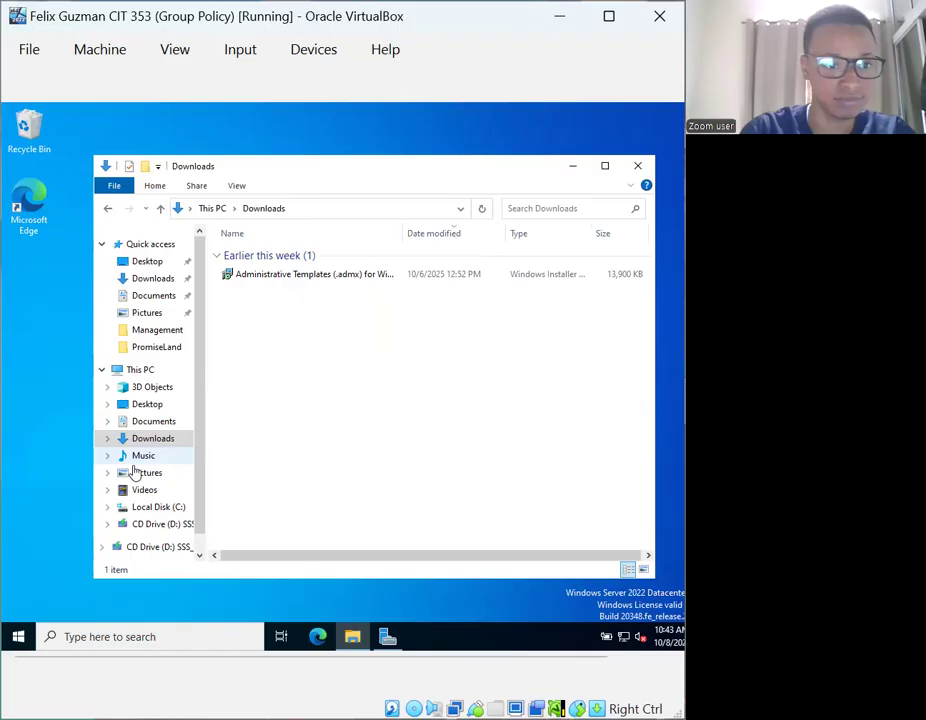
Step: Browse Local Disk (C:) to the PolicyDefinitions folder under Windows\SYSVOL\domain\Policies
{"action": "left_click", "coordinate": [158, 507]}
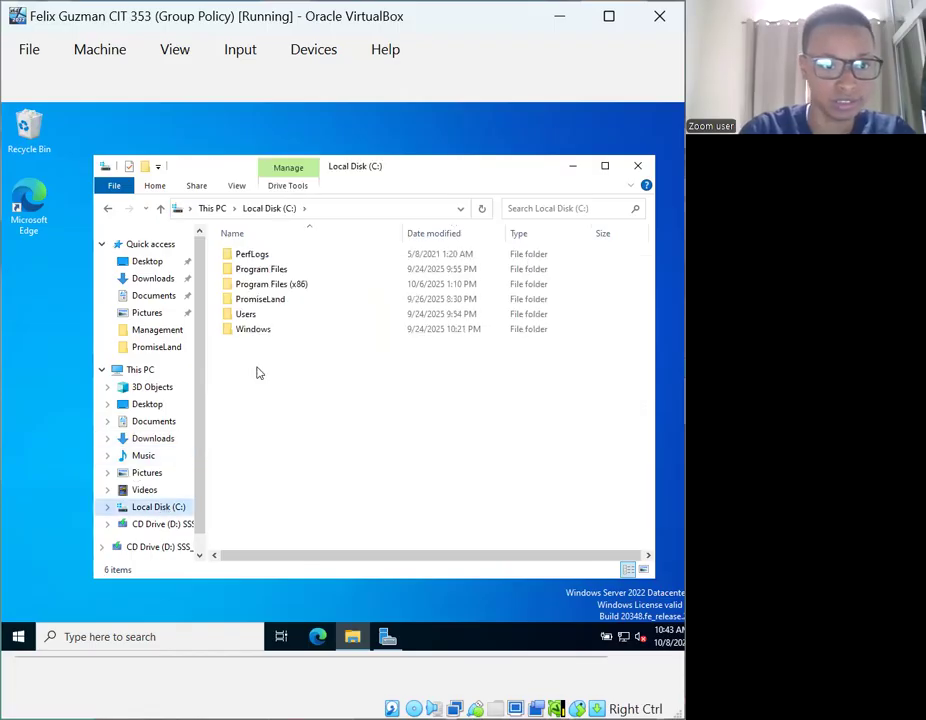
{"action": "double_click", "coordinate": [307, 333]}
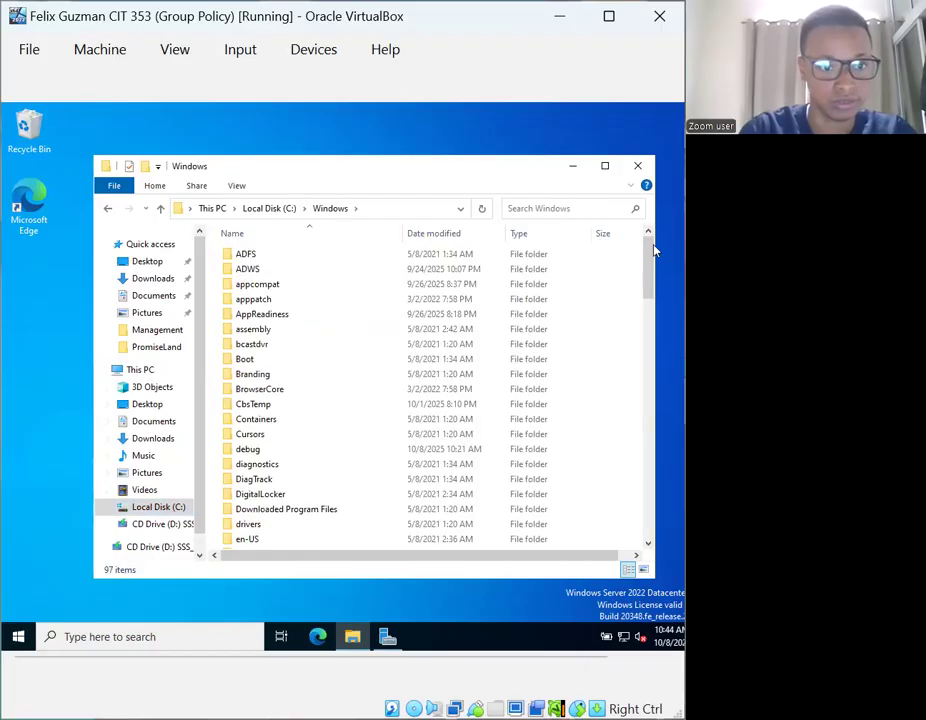
{"action": "scroll", "coordinate": [658, 290], "scroll_direction": "down", "scroll_amount": 3}
{"action": "left_click_drag", "start_coordinate": [658, 324], "coordinate": [661, 425]}
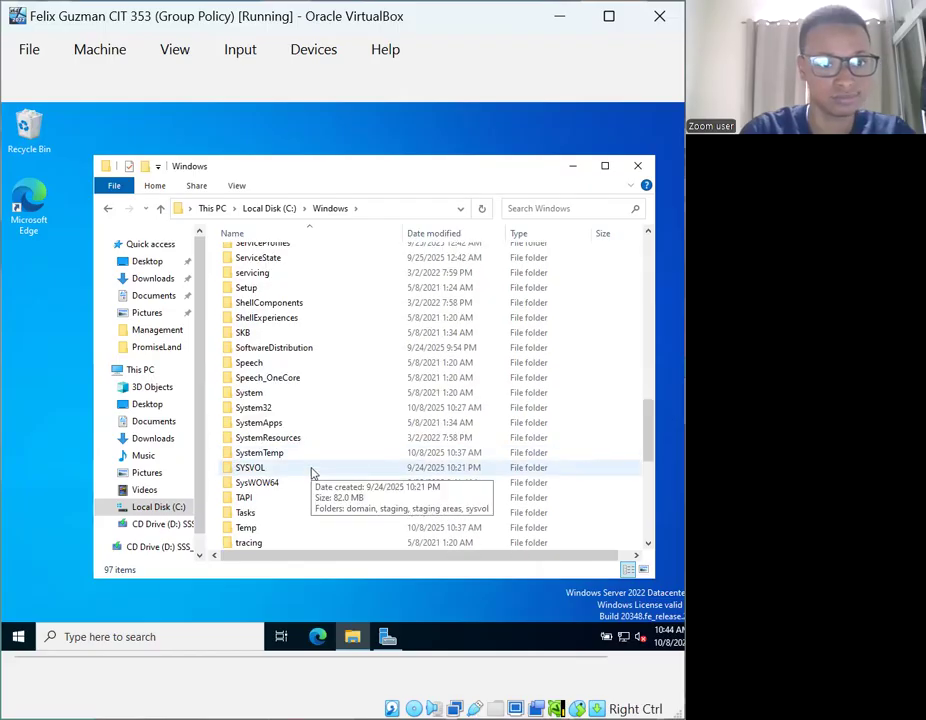
{"action": "double_click", "coordinate": [311, 470]}
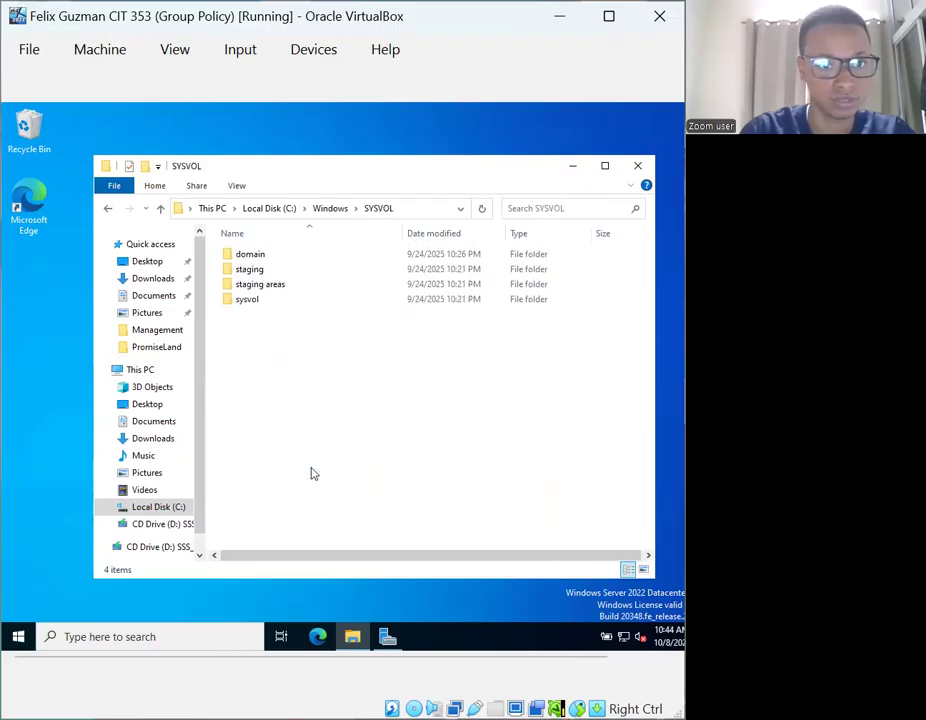
{"action": "double_click", "coordinate": [388, 258]}
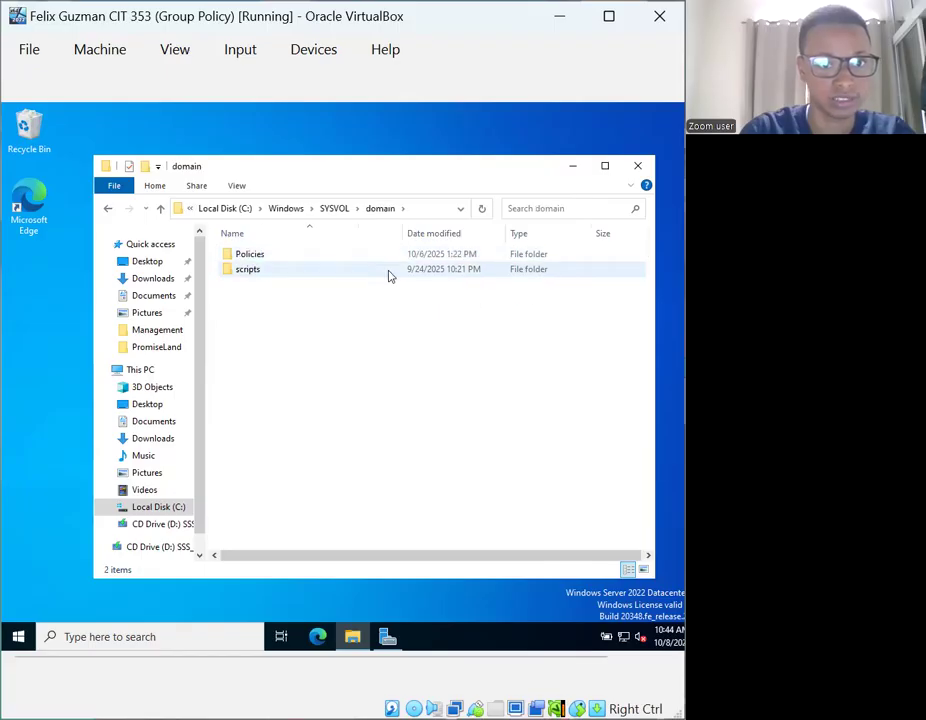
{"action": "left_click", "coordinate": [439, 258]}
{"action": "double_click", "coordinate": [439, 259]}
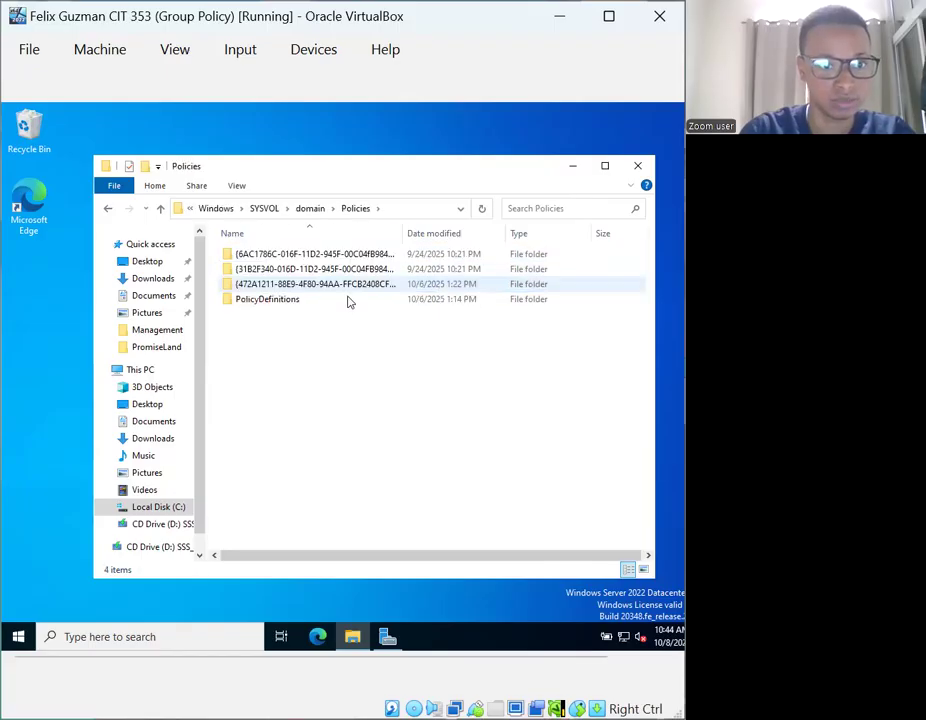
{"action": "left_click", "coordinate": [322, 305]}
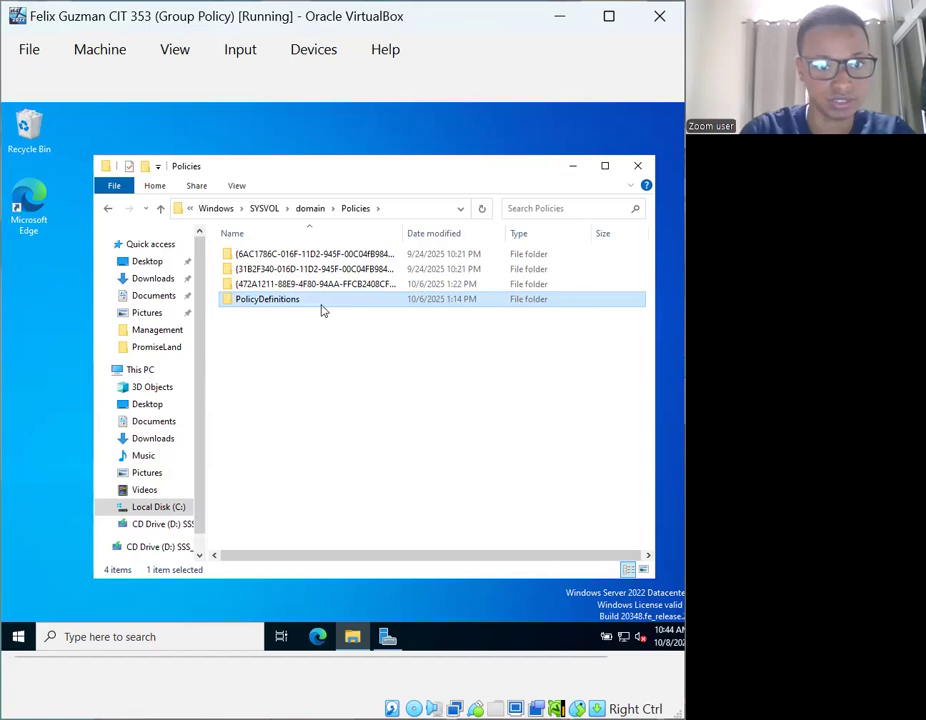
{"action": "double_click", "coordinate": [322, 309]}
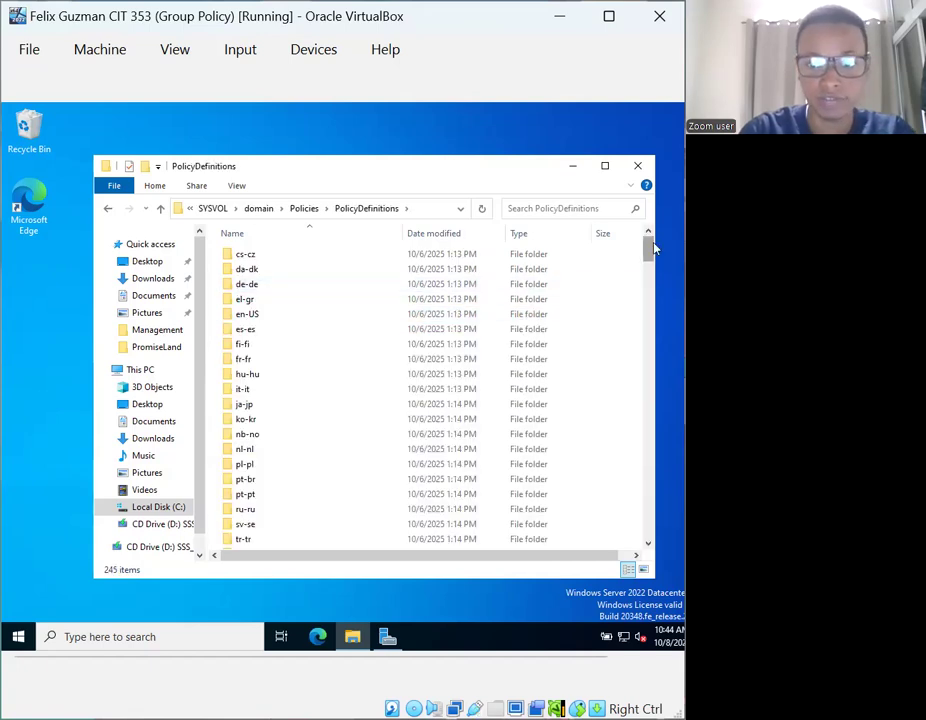
Step: Look through the ADMX files in PolicyDefinitions and the ADML files in its en-US subfolder
{"action": "left_click_drag", "start_coordinate": [649, 244], "coordinate": [647, 349]}
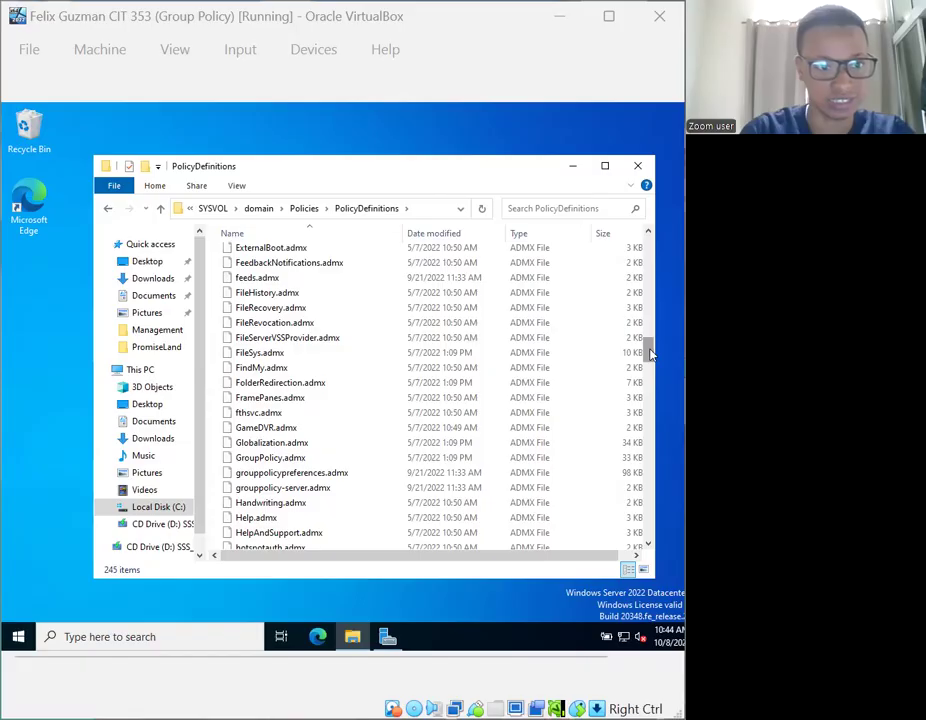
{"action": "left_click_drag", "start_coordinate": [650, 352], "coordinate": [641, 246]}
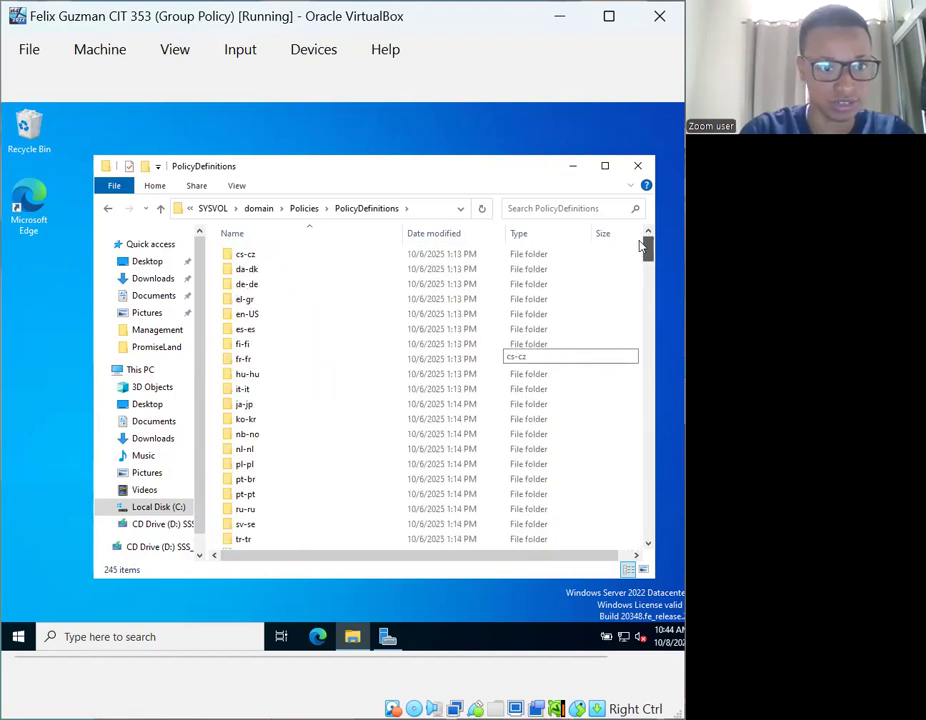
{"action": "double_click", "coordinate": [280, 316]}
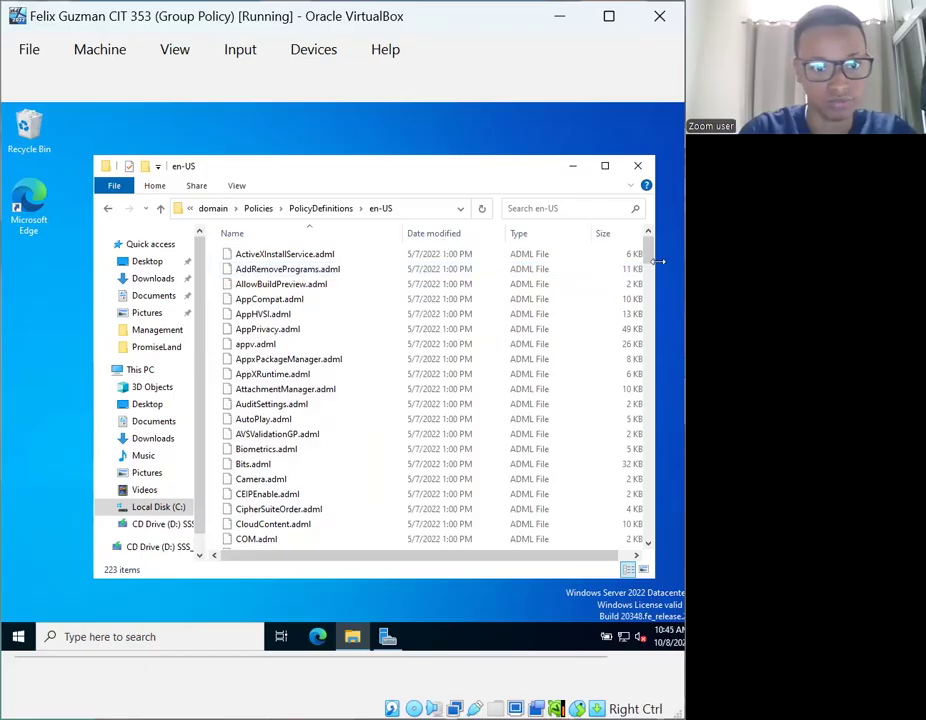
{"action": "left_click", "coordinate": [646, 334]}
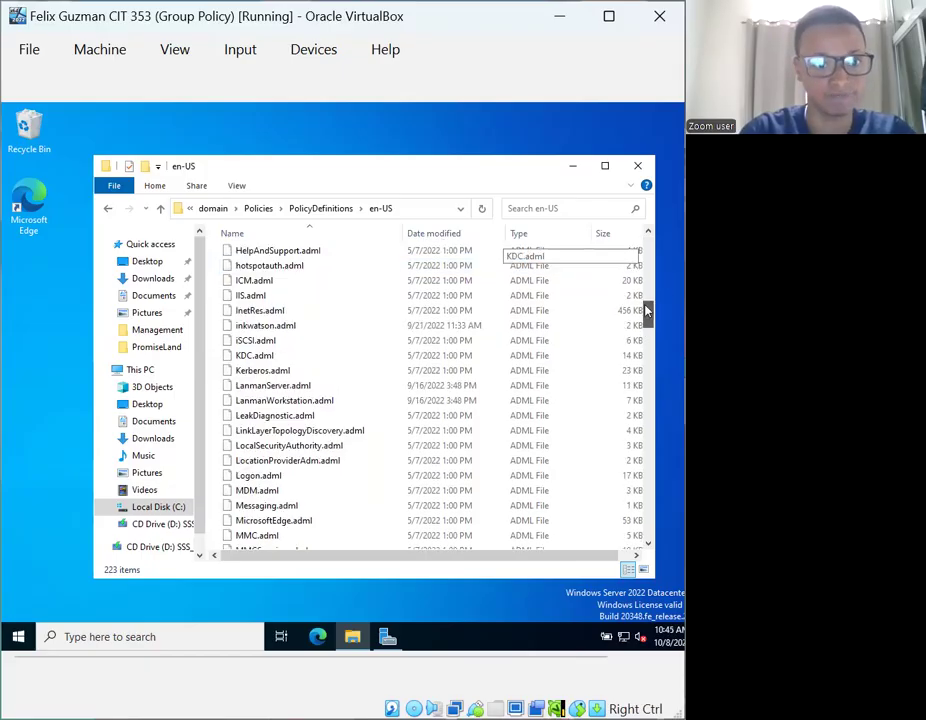
{"action": "left_click_drag", "start_coordinate": [646, 312], "coordinate": [676, 180]}
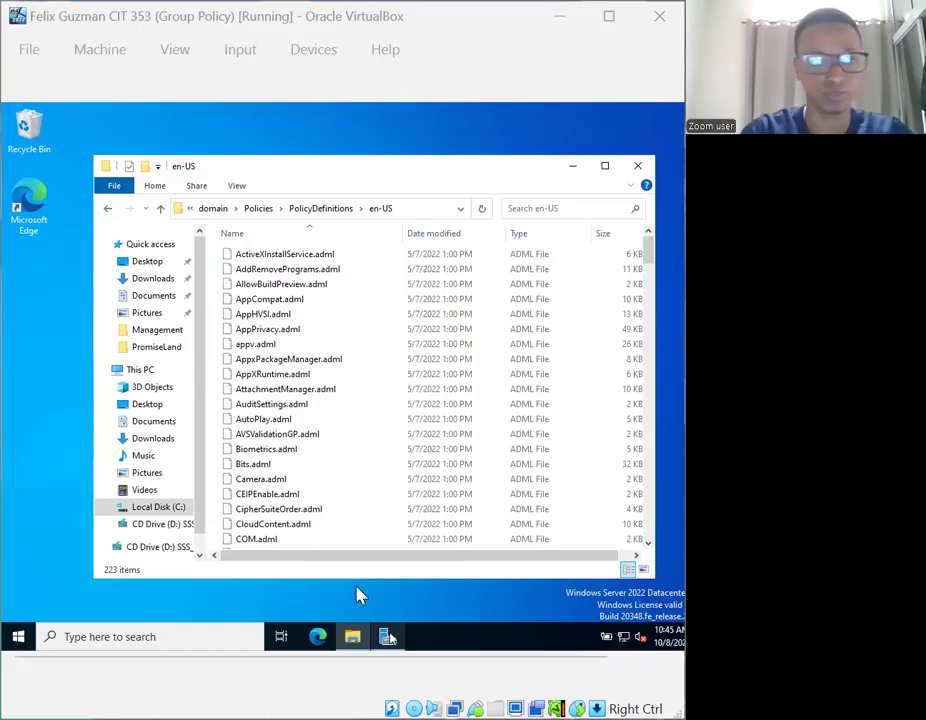
Step: Switch to Server Manager and open the Group Policy Management console
{"action": "left_click", "coordinate": [388, 637]}
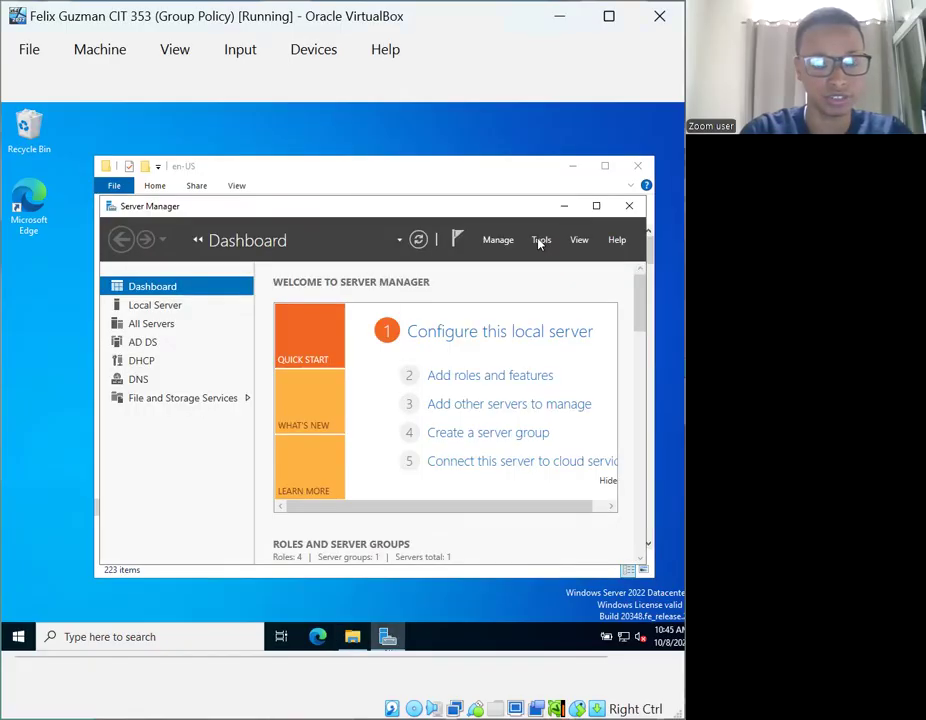
{"action": "left_click", "coordinate": [540, 241]}
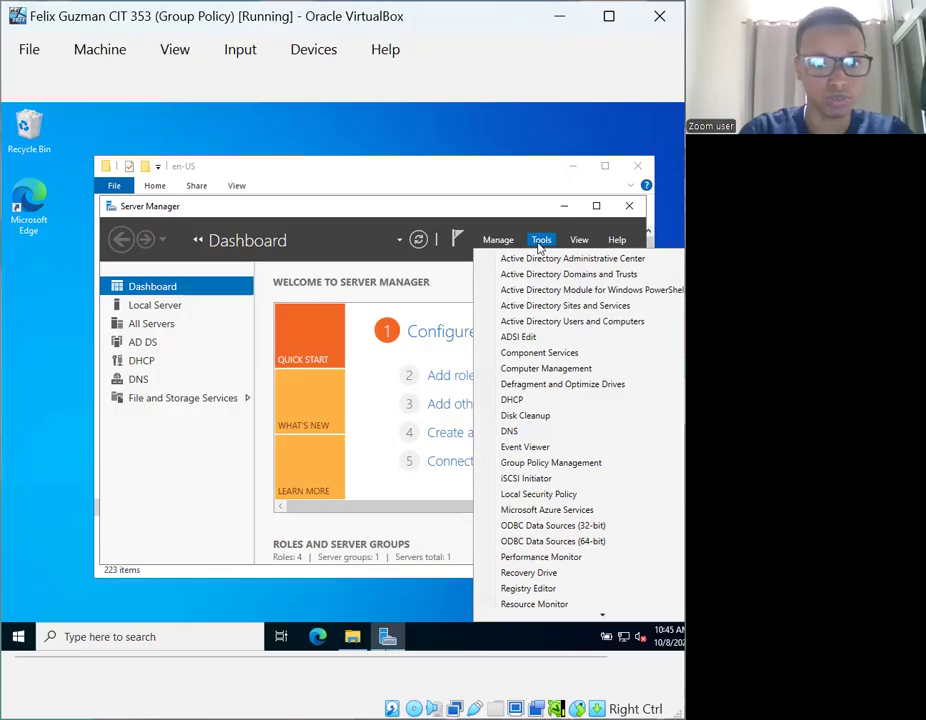
{"action": "left_click", "coordinate": [577, 464]}
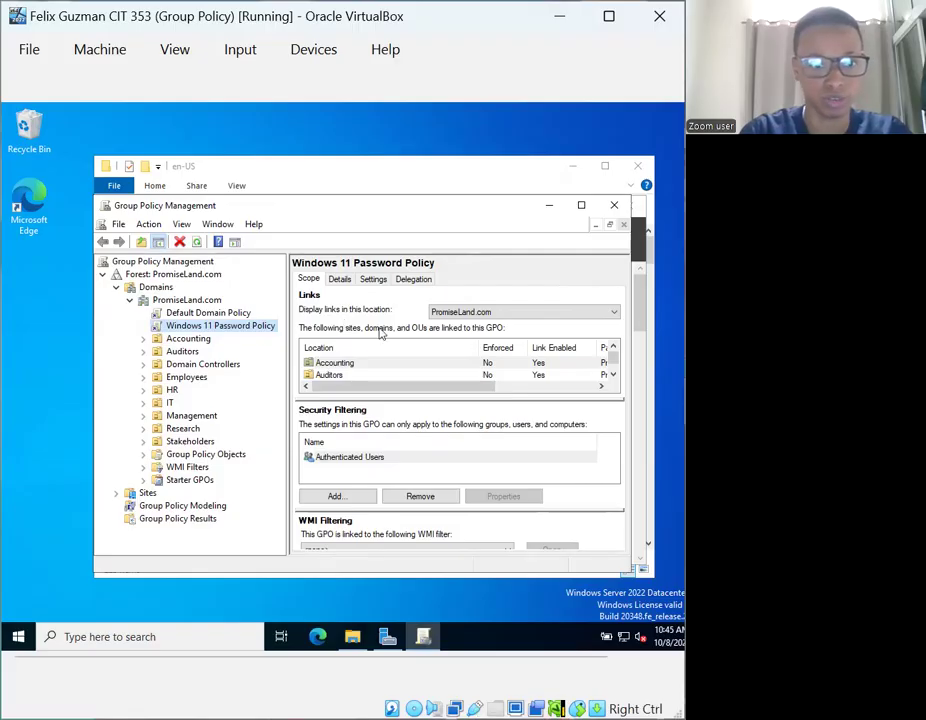
Step: Review all the locations linked to the Windows 11 Password Policy GPO
{"action": "left_click", "coordinate": [614, 375]}
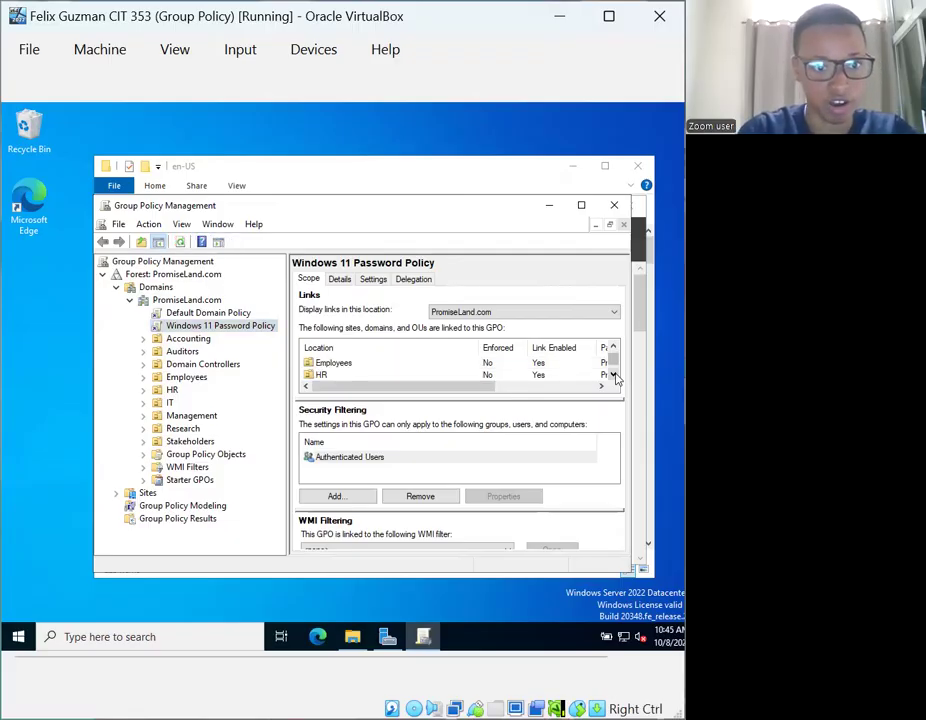
{"action": "left_click", "coordinate": [614, 375]}
{"action": "left_click", "coordinate": [614, 375]}
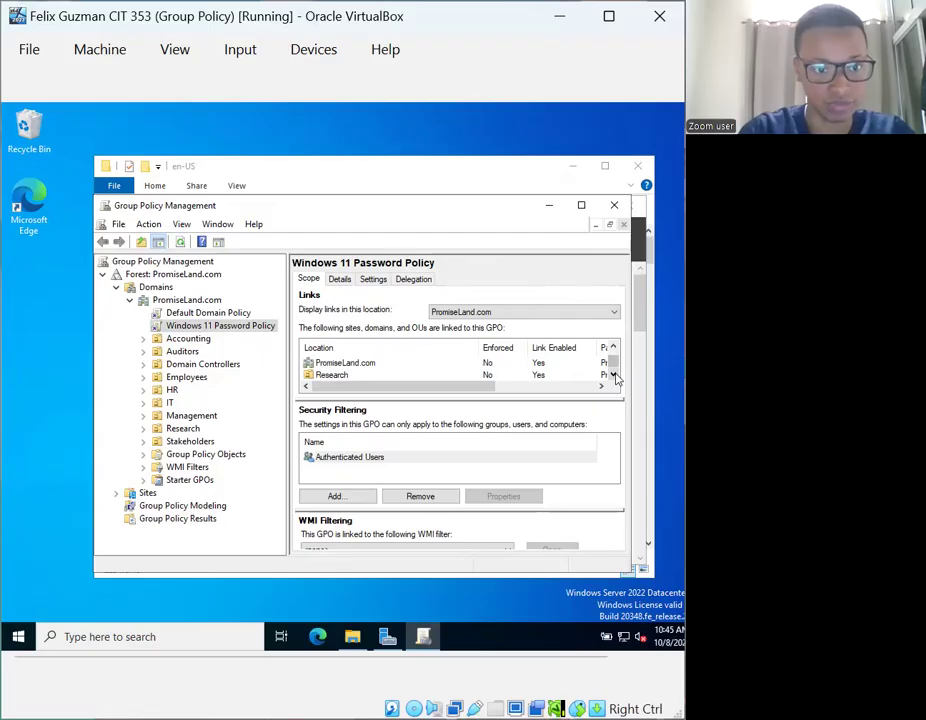
{"action": "left_click", "coordinate": [614, 375]}
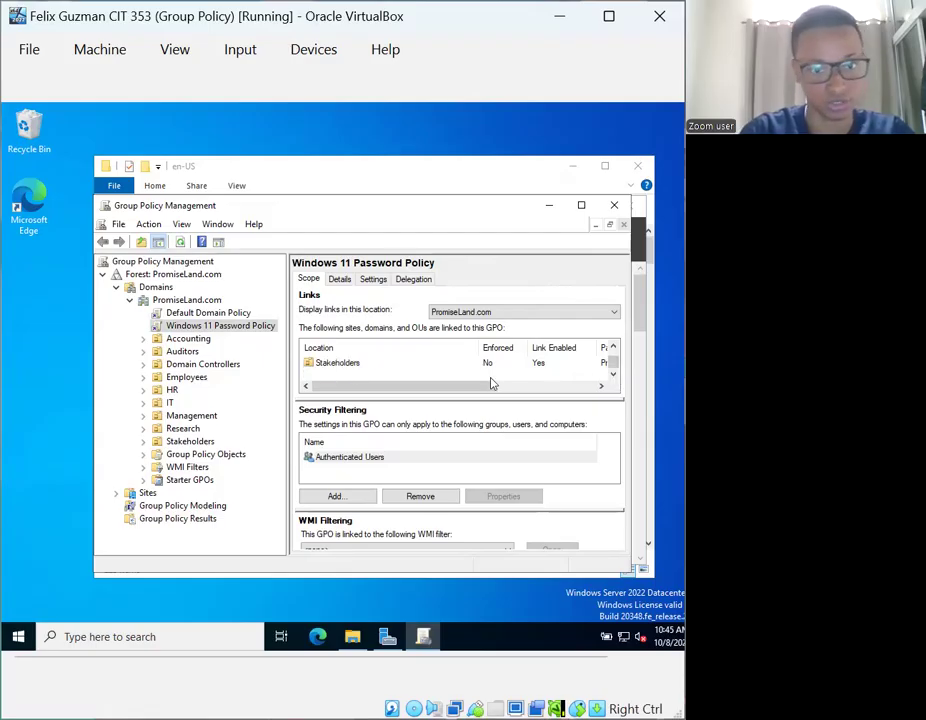
Step: Open the Windows 11 Password Policy for editing, expand Security Settings under Computer Configuration's Windows Settings, and widen the policy tree
{"action": "left_click", "coordinate": [204, 328]}
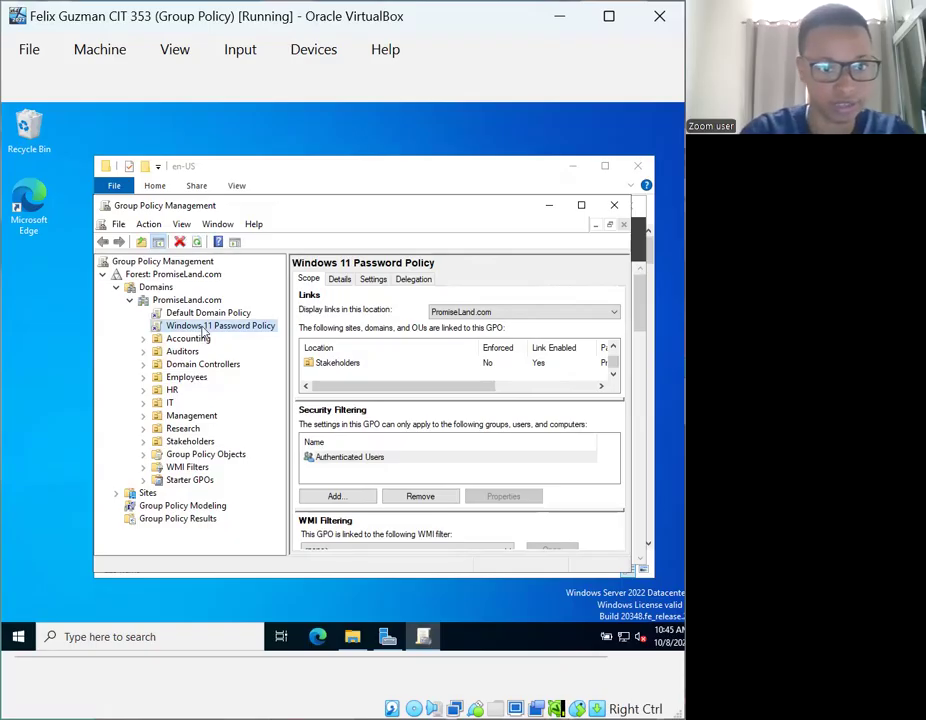
{"action": "right_click", "coordinate": [206, 331]}
{"action": "left_click", "coordinate": [231, 339]}
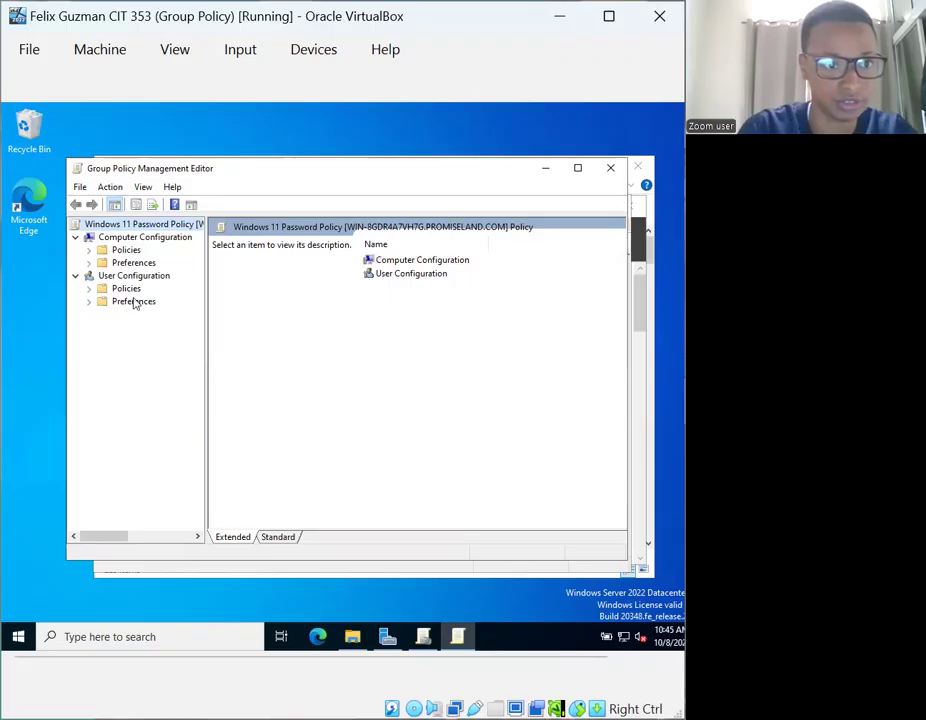
{"action": "left_click", "coordinate": [89, 250]}
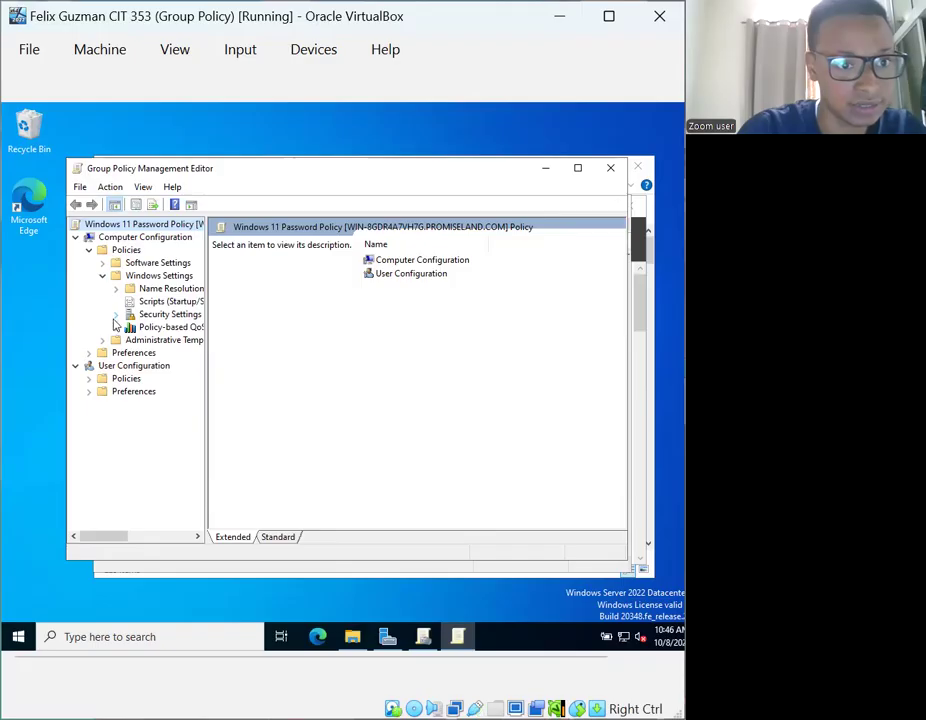
{"action": "left_click", "coordinate": [114, 316]}
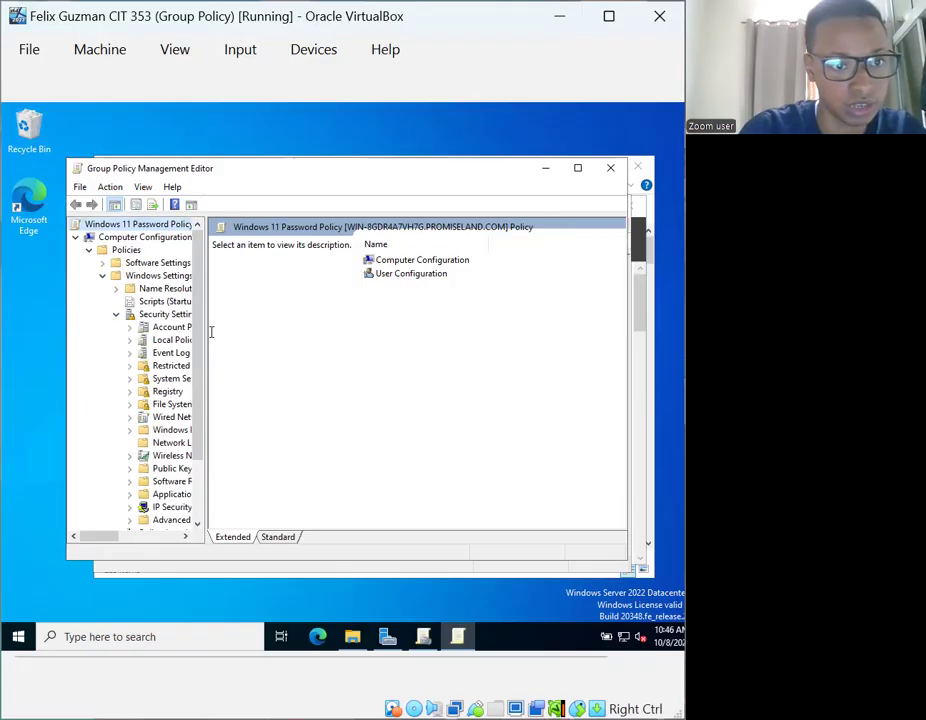
{"action": "left_click_drag", "start_coordinate": [225, 334], "coordinate": [269, 334]}
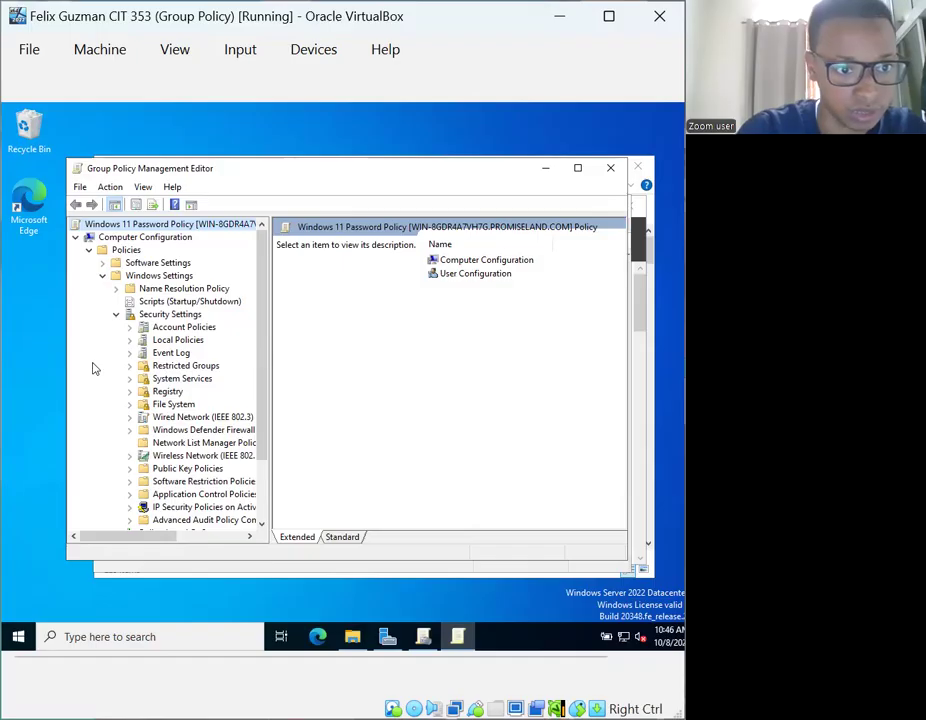
Step: View the Audit Policy and User Rights Assignment settings under Local Policies
{"action": "left_click", "coordinate": [148, 346]}
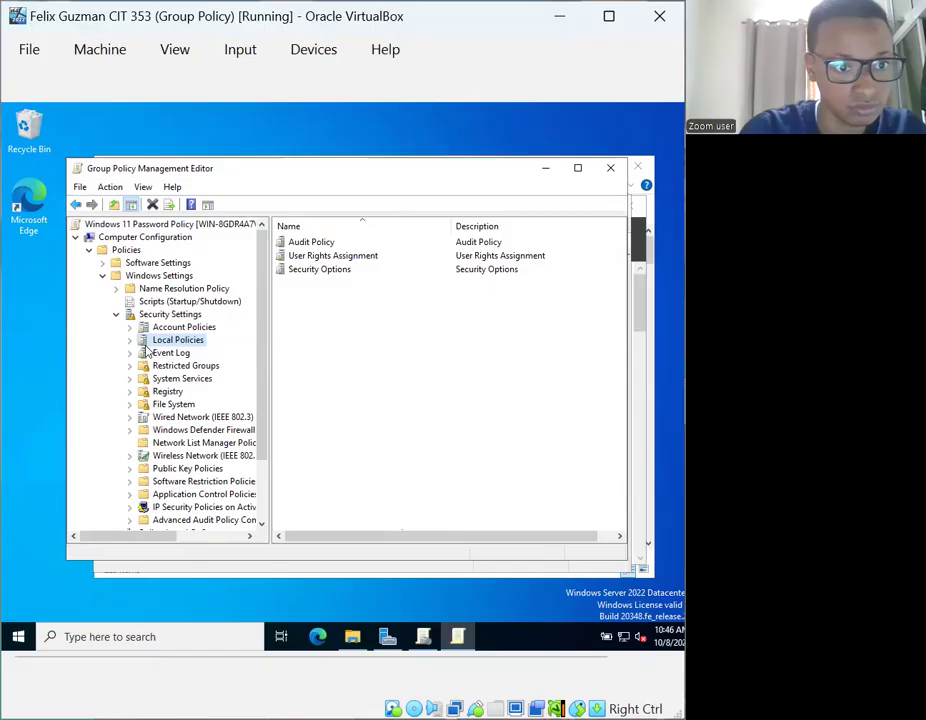
{"action": "left_click", "coordinate": [130, 341]}
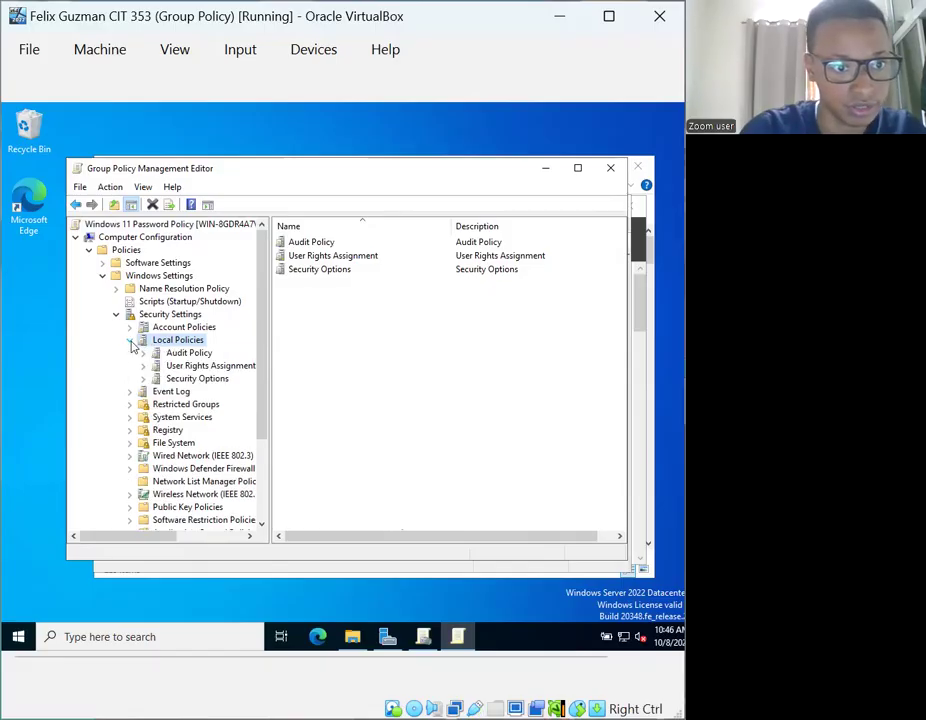
{"action": "left_click", "coordinate": [176, 354]}
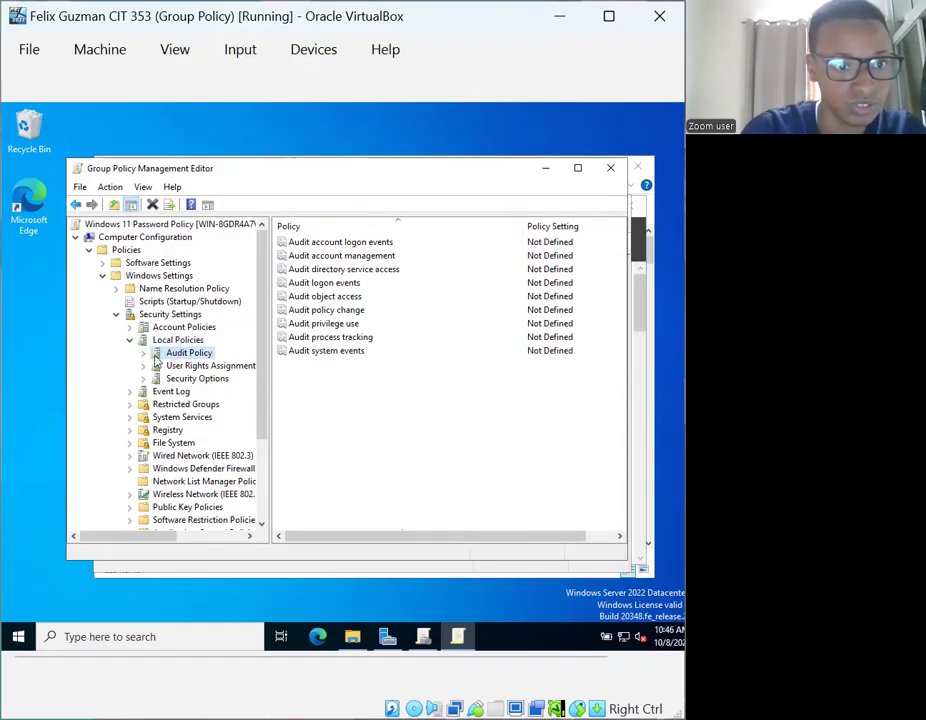
{"action": "left_click", "coordinate": [157, 364]}
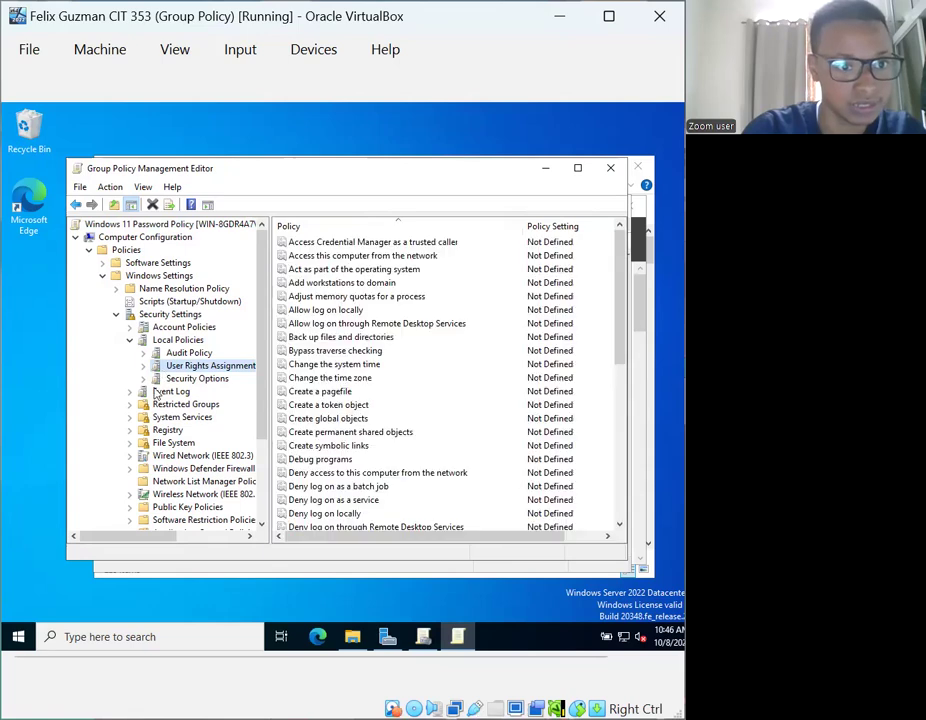
Step: Review the Password Policy and Account Lockout Policy settings under Account Policies, then close the policy editor
{"action": "left_click", "coordinate": [129, 328]}
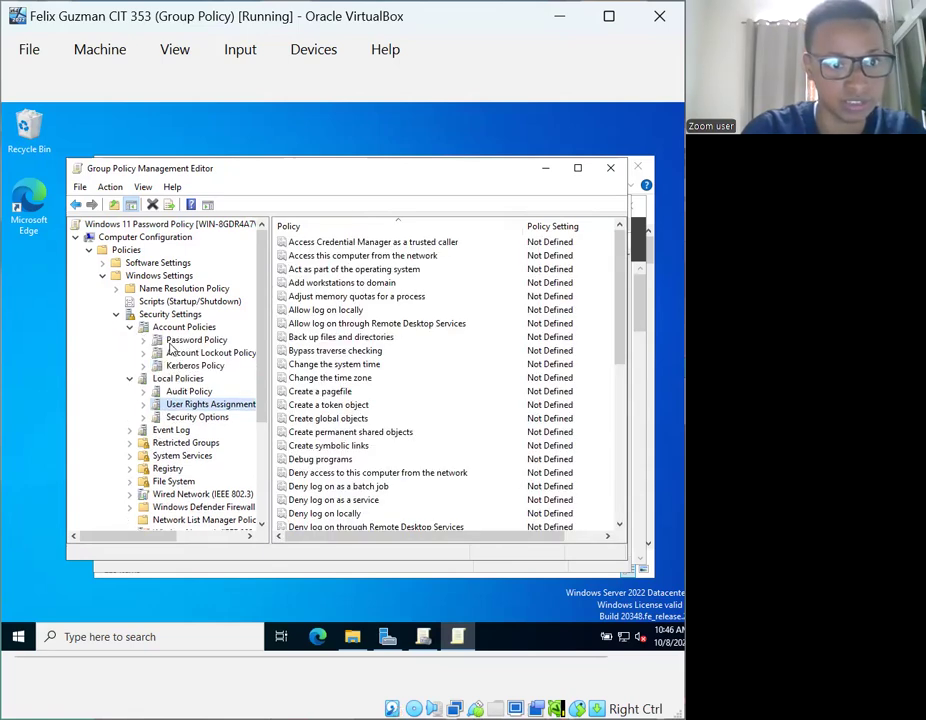
{"action": "left_click", "coordinate": [185, 341]}
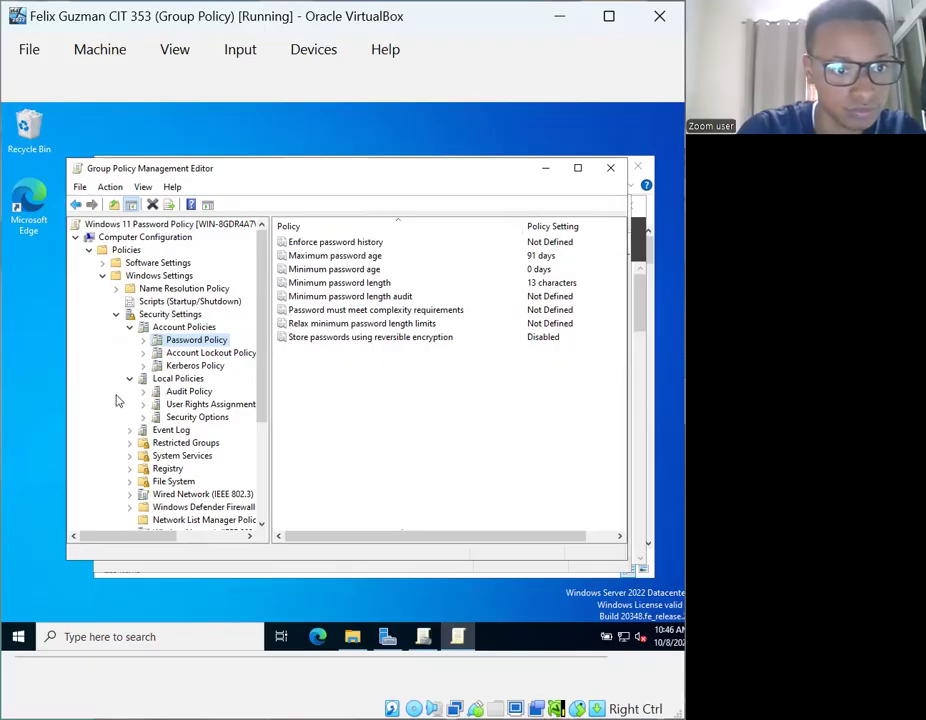
{"action": "left_click", "coordinate": [242, 356]}
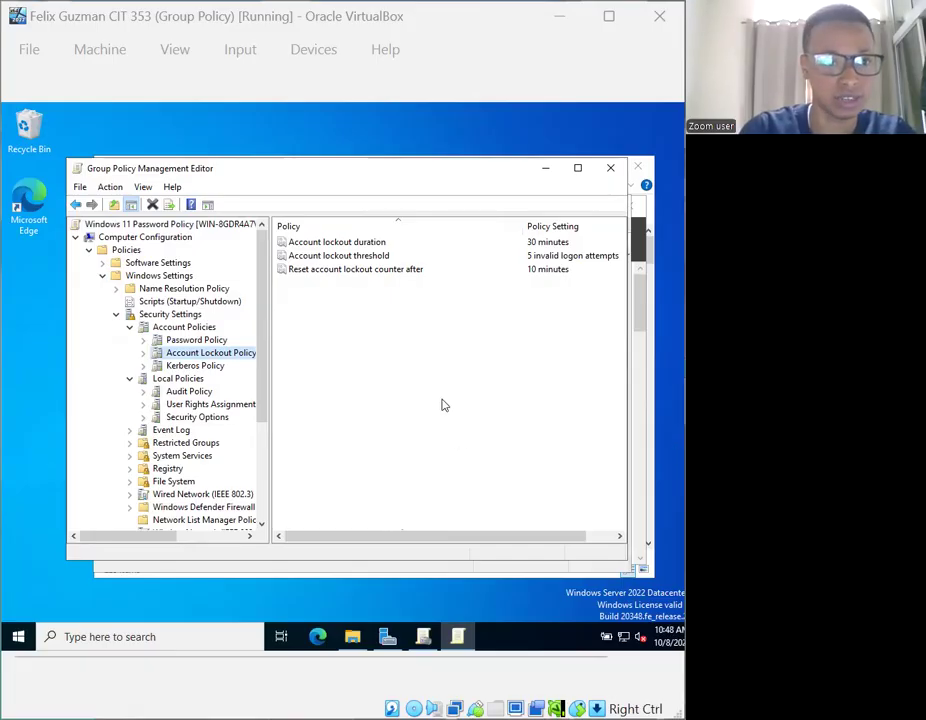
{"action": "left_click", "coordinate": [610, 167]}
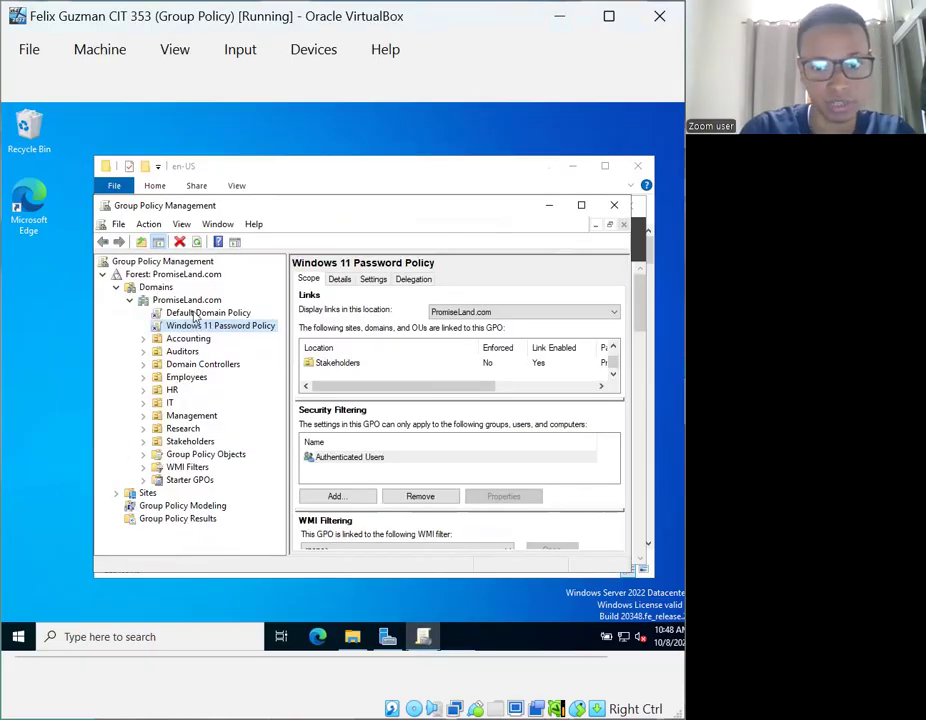
Step: Open the Default Domain Policy linked to PromiseLand.com for editing, dismissing the GPO link notice
{"action": "left_click", "coordinate": [196, 314]}
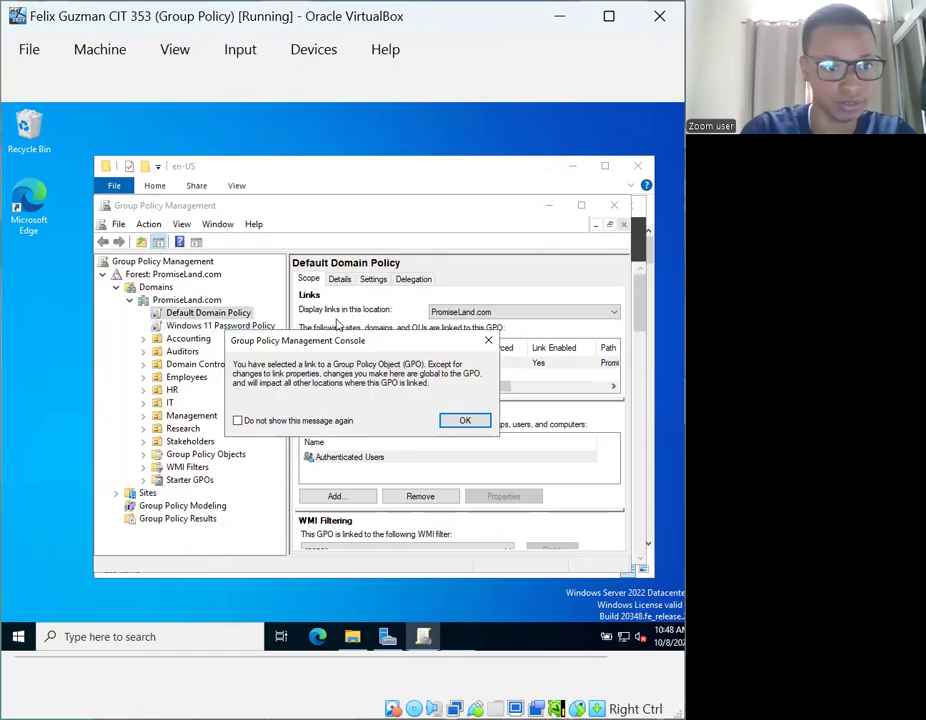
{"action": "left_click", "coordinate": [488, 342]}
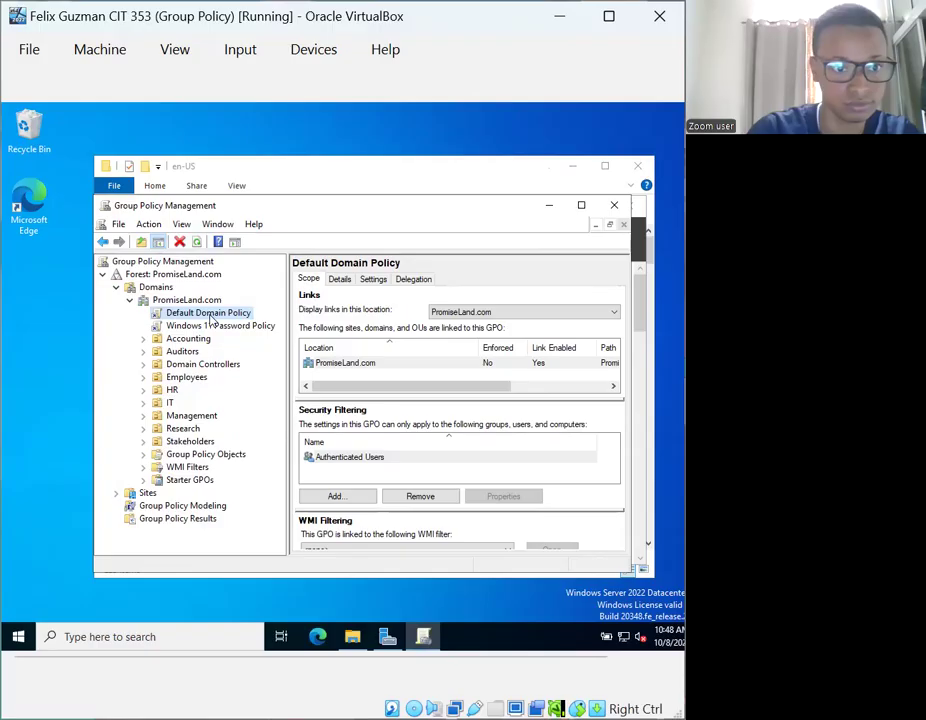
{"action": "right_click", "coordinate": [211, 318]}
{"action": "left_click", "coordinate": [232, 324]}
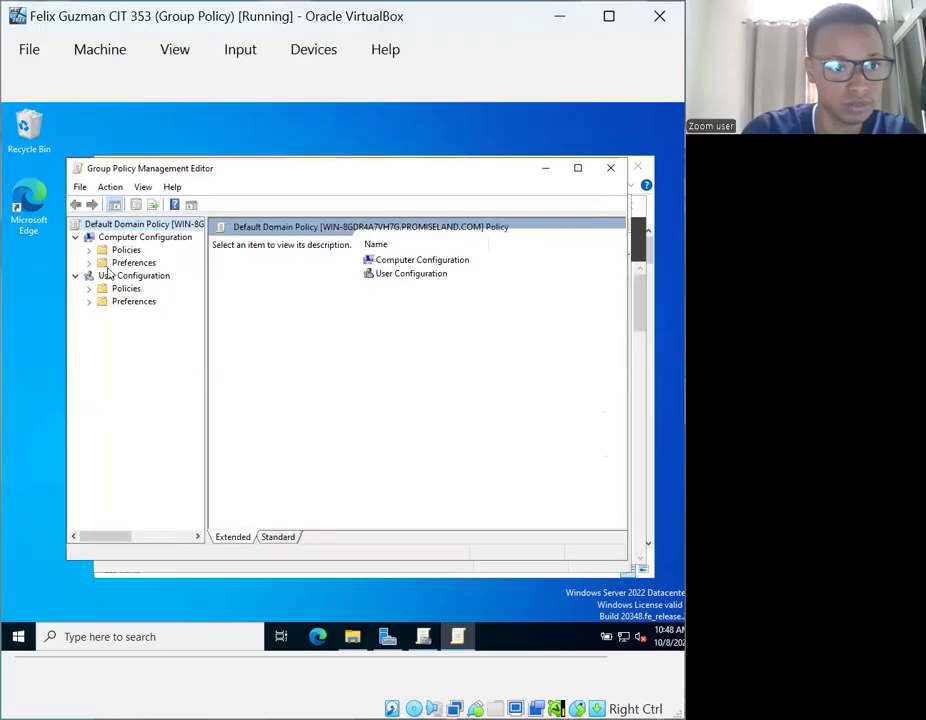
Step: Expand Security Settings under Computer Configuration's Windows Settings in the Default Domain Policy and widen the policy tree
{"action": "left_click", "coordinate": [89, 250]}
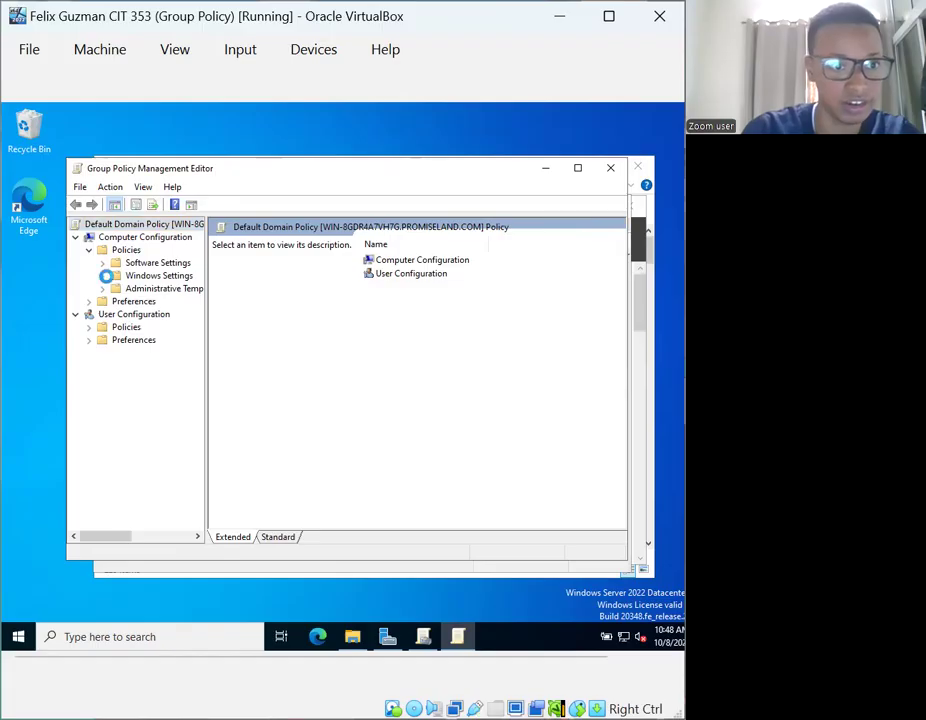
{"action": "left_click", "coordinate": [103, 276]}
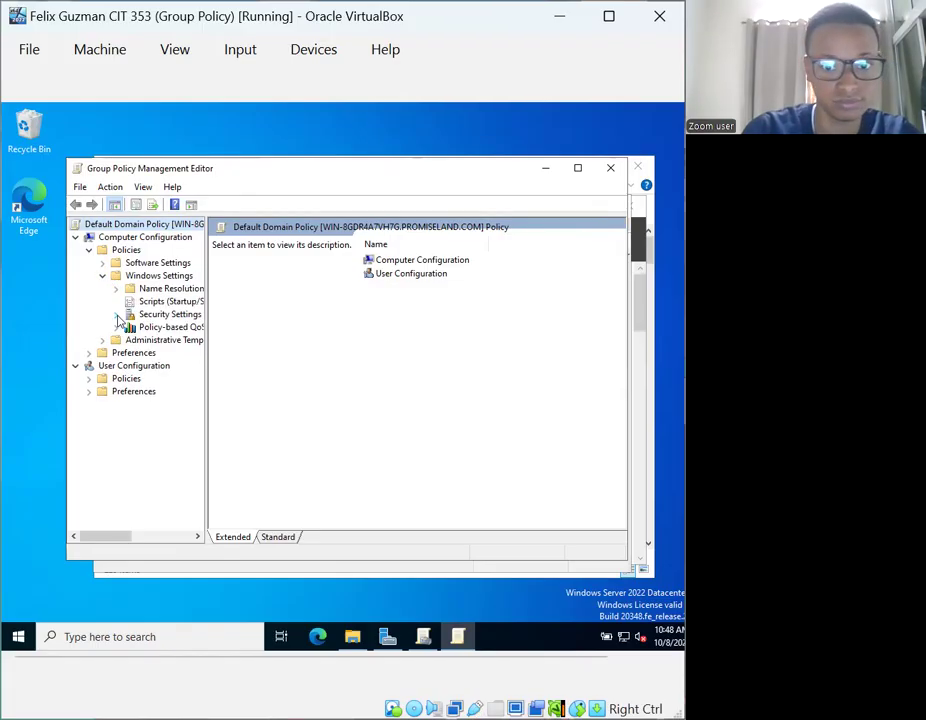
{"action": "left_click", "coordinate": [116, 314]}
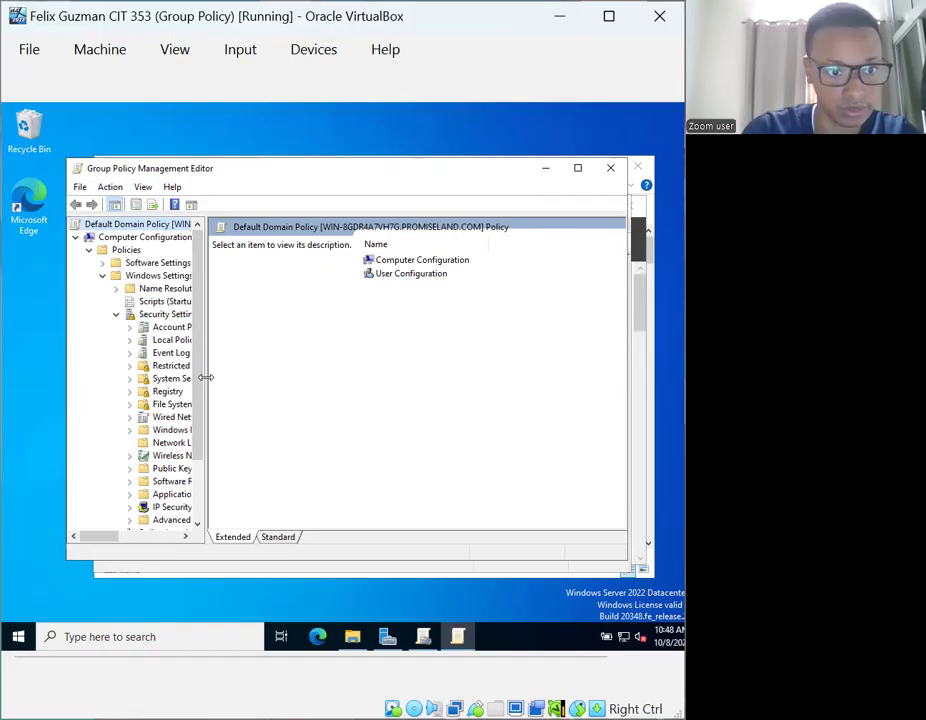
{"action": "left_click_drag", "start_coordinate": [205, 378], "coordinate": [301, 379]}
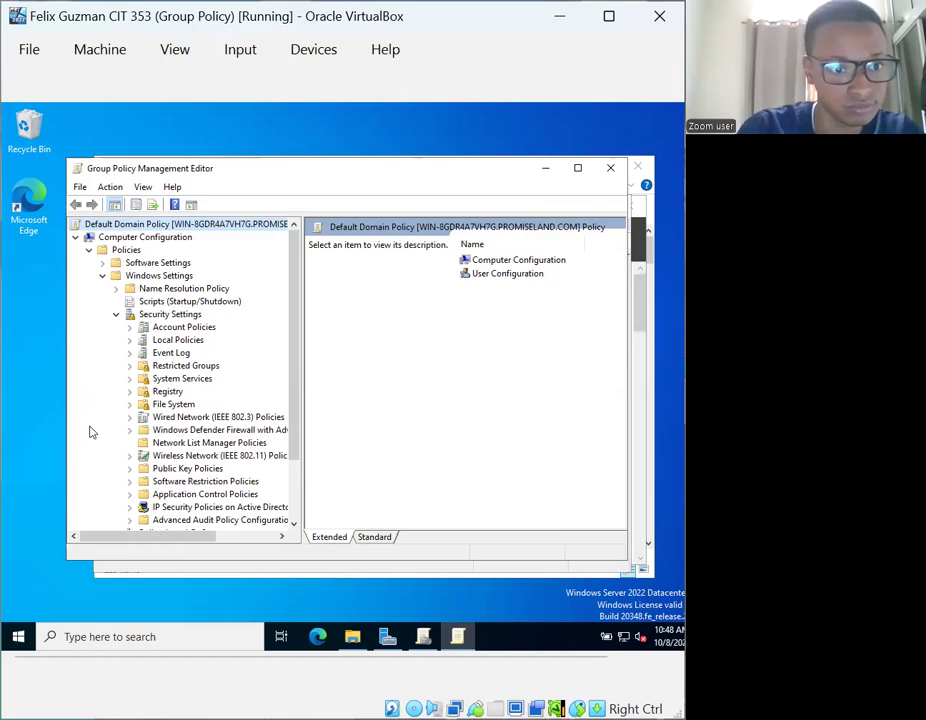
Step: Expand Account Policies and Local Policies in the Default Domain Policy and view the Audit Policy settings
{"action": "left_click", "coordinate": [131, 328]}
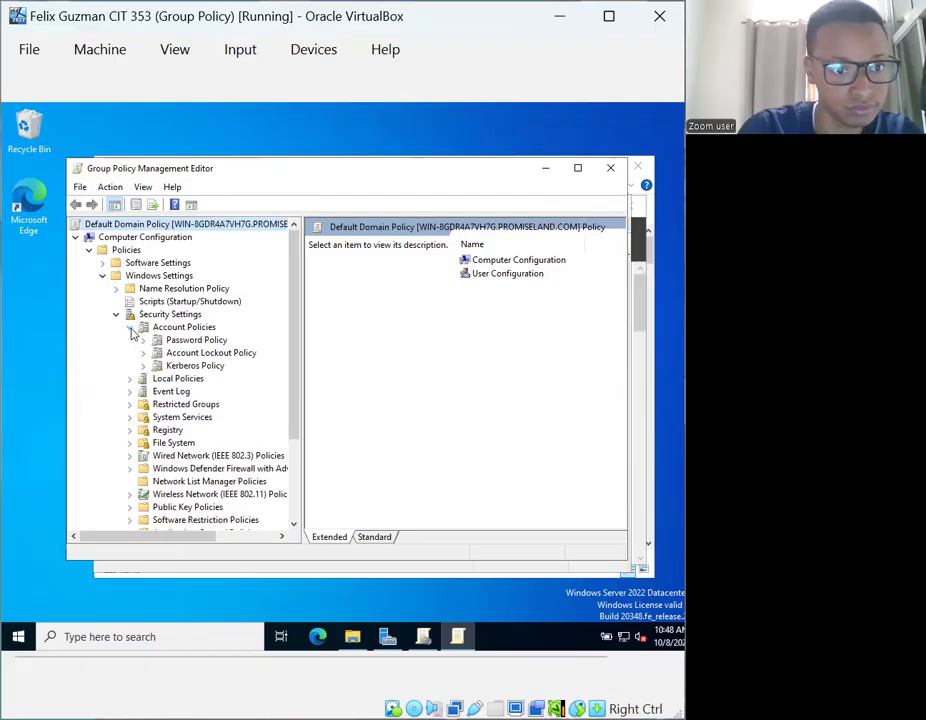
{"action": "left_click", "coordinate": [130, 379]}
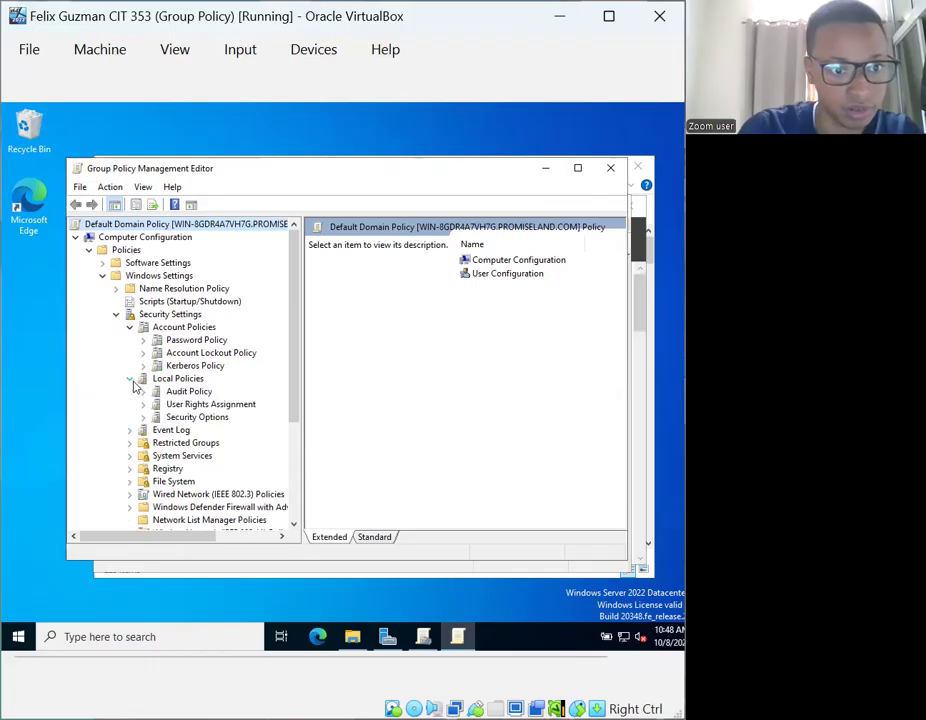
{"action": "left_click", "coordinate": [178, 392]}
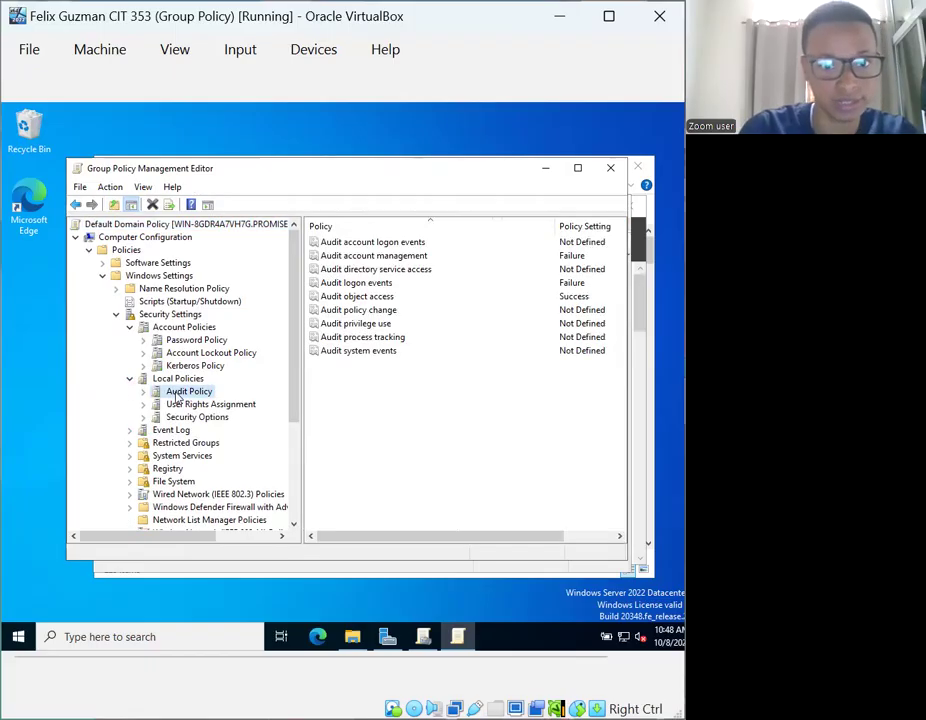